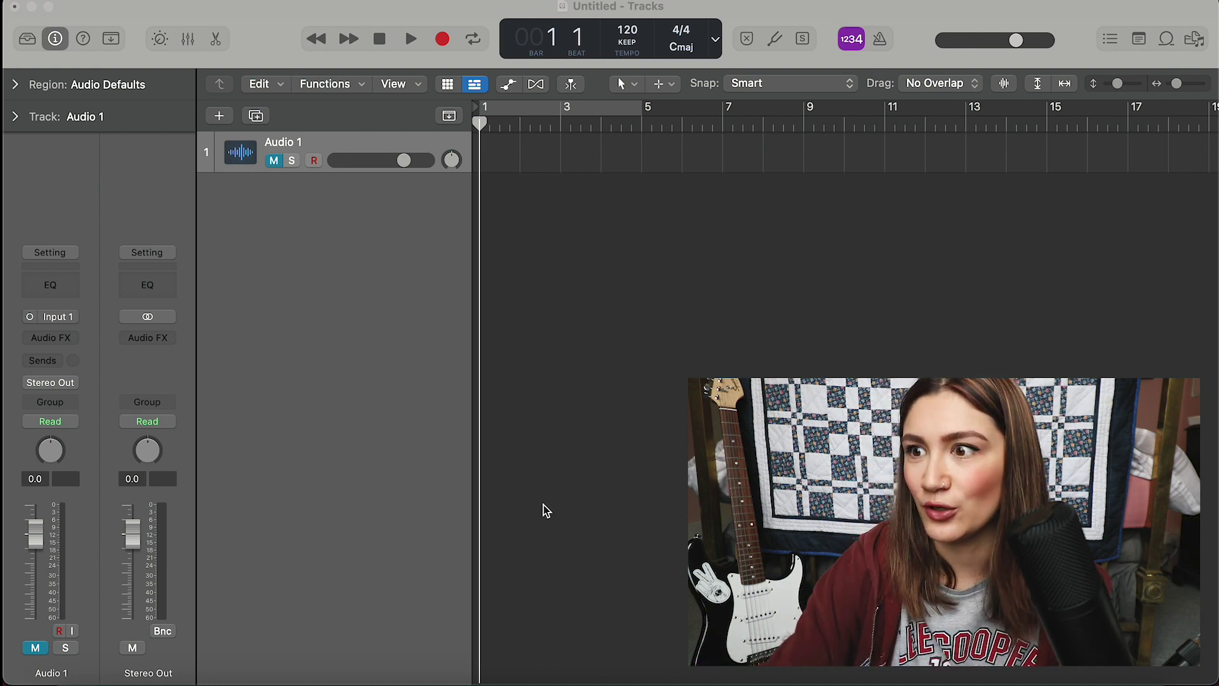
Check the audio device preferences for the Scarlett Solo USB as input and output, and close them.
{"action": "left_click", "coordinate": [479, 124]}
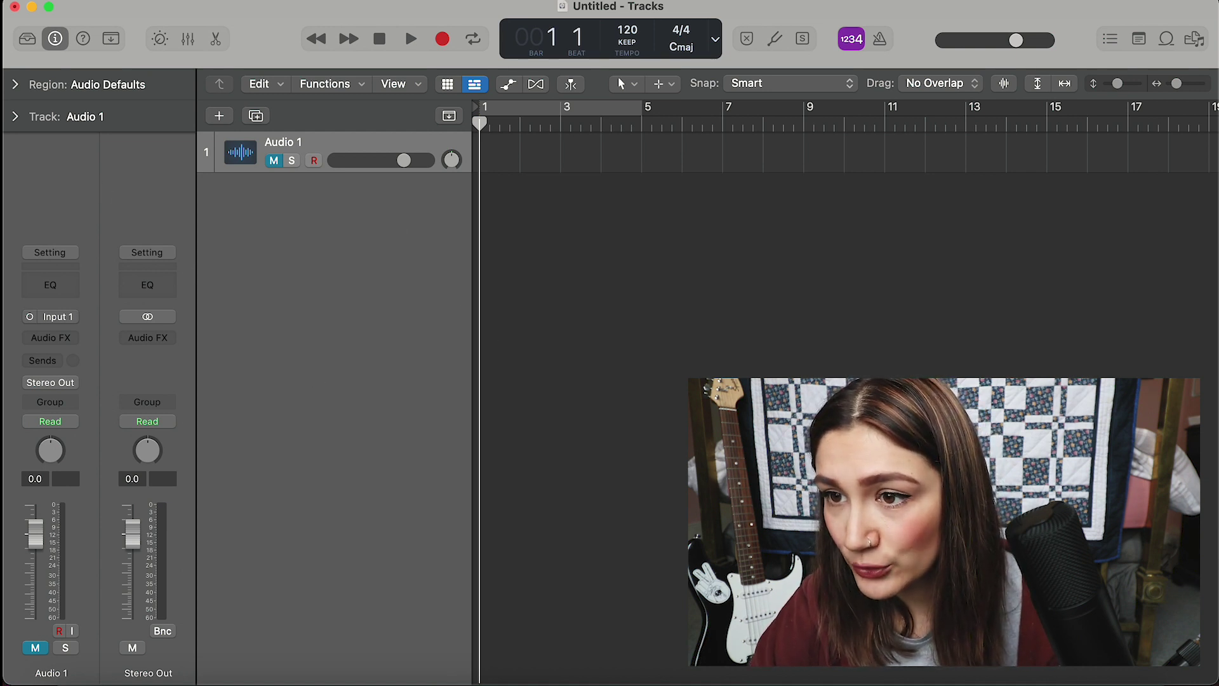
{"action": "left_click", "coordinate": [70, 1]}
{"action": "mouse_move", "coordinate": [127, 37]}
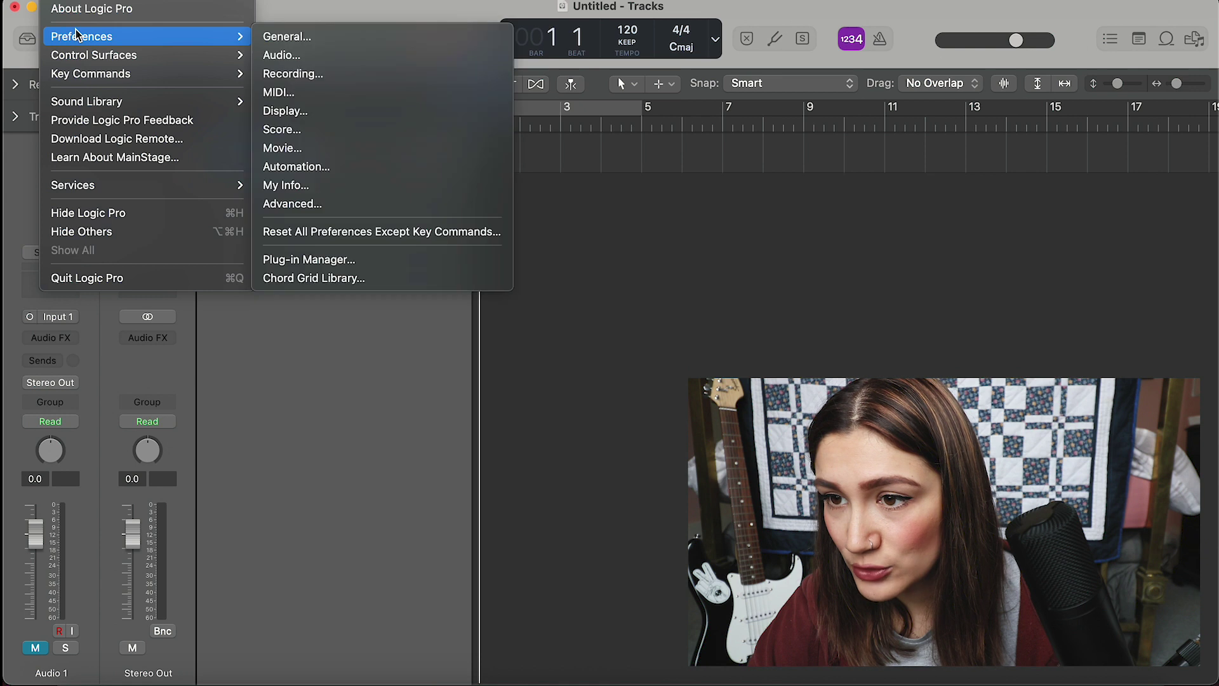
{"action": "left_click", "coordinate": [270, 55]}
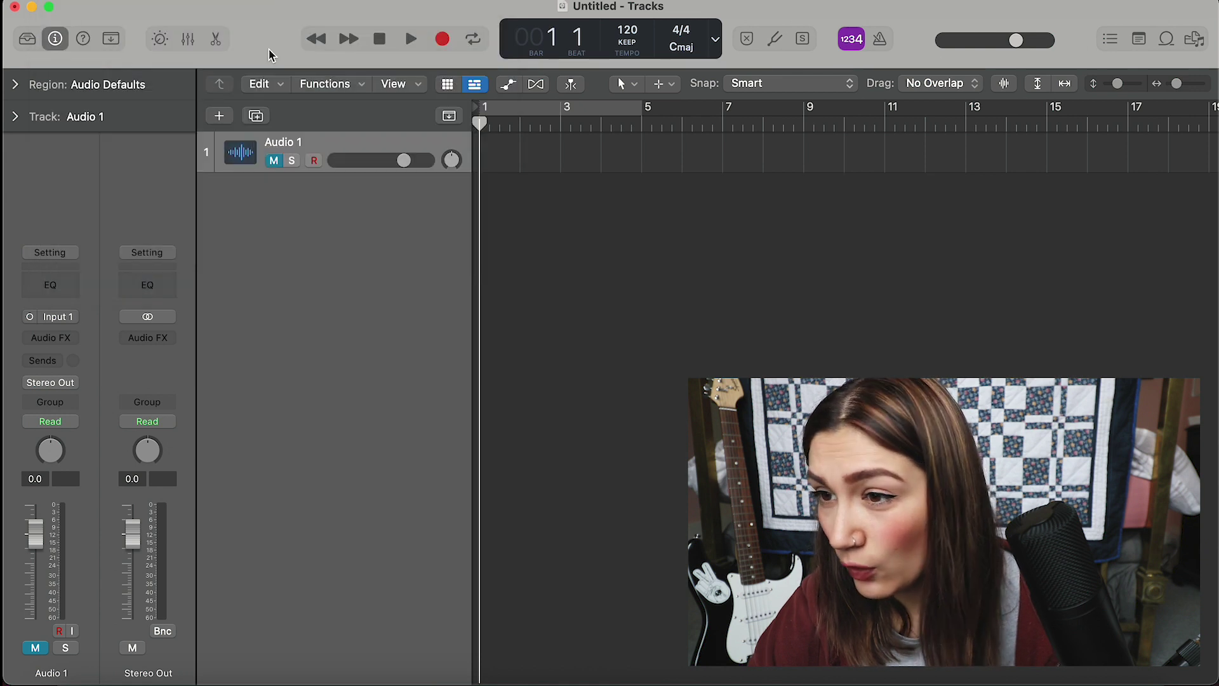
{"action": "left_click_drag", "start_coordinate": [291, 186], "coordinate": [807, 148]}
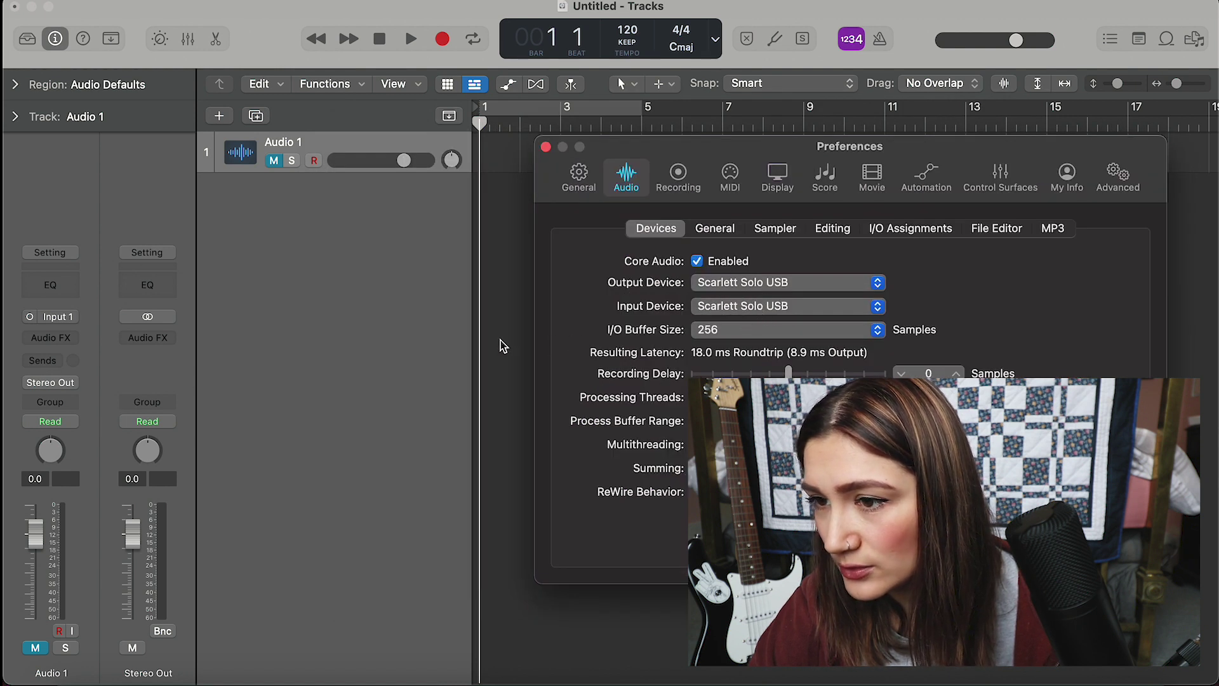
{"action": "left_click", "coordinate": [265, 248]}
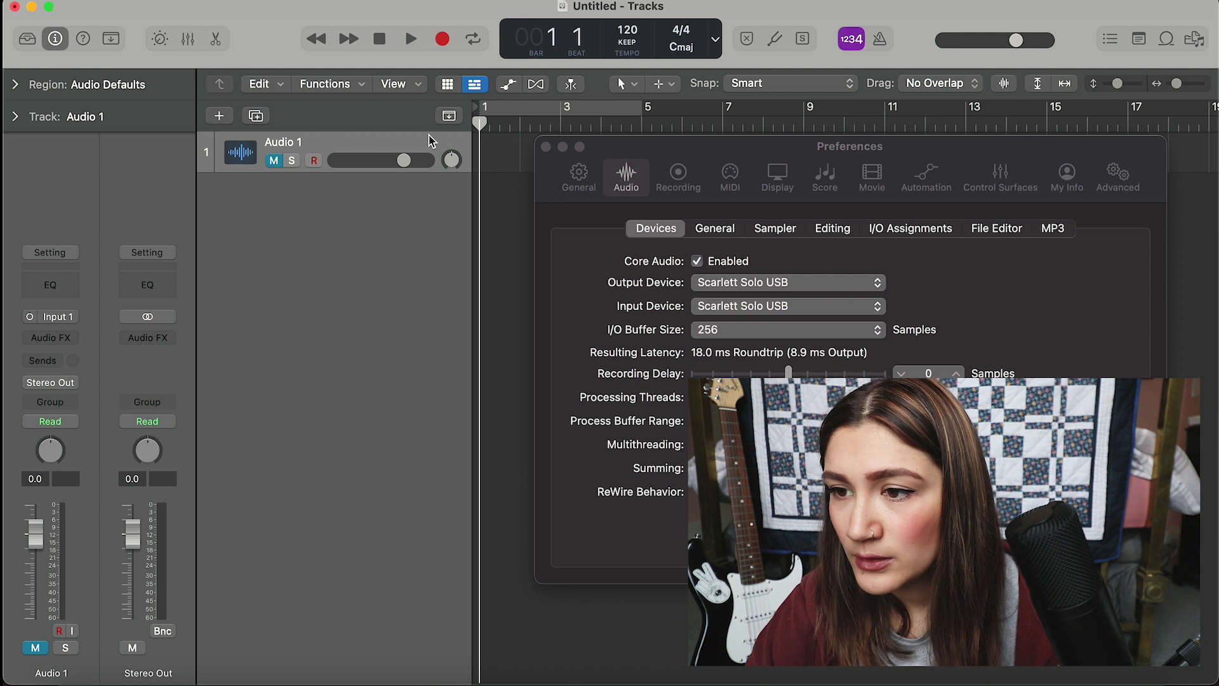
{"action": "left_click", "coordinate": [545, 147]}
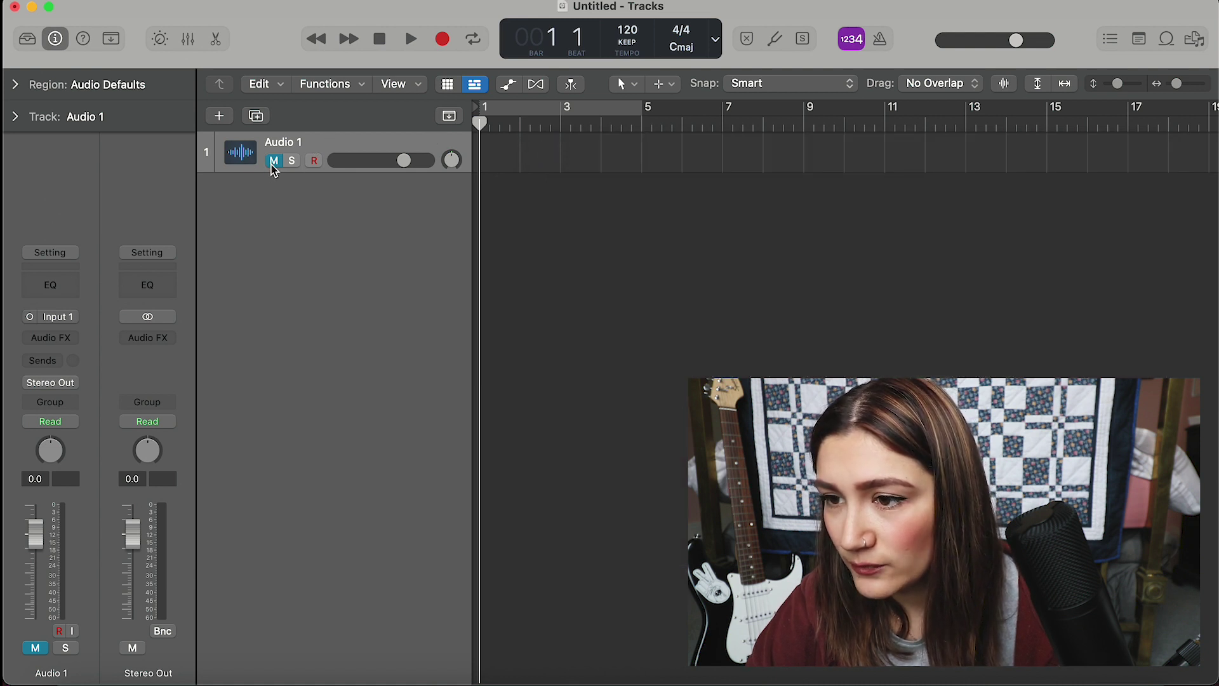
Unmute Audio 1, enable its input monitoring and recording, and assign Input 1 as its source.
{"action": "left_click", "coordinate": [273, 162]}
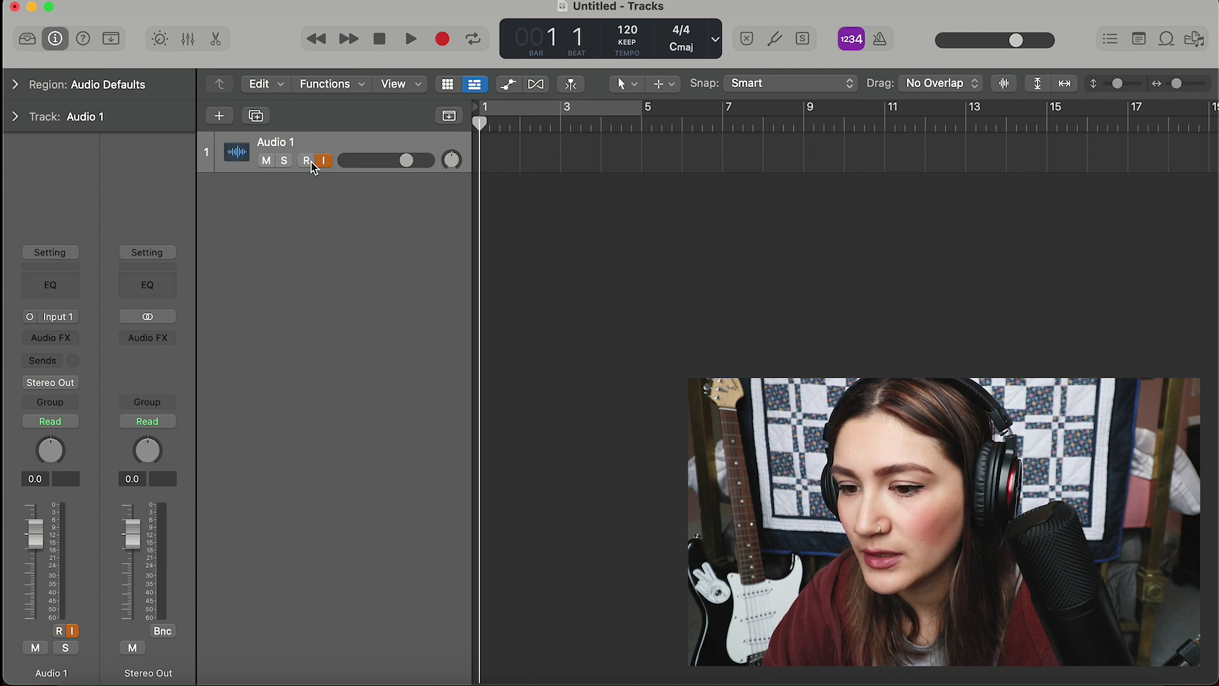
{"action": "left_click", "coordinate": [64, 317]}
{"action": "mouse_move", "coordinate": [77, 372]}
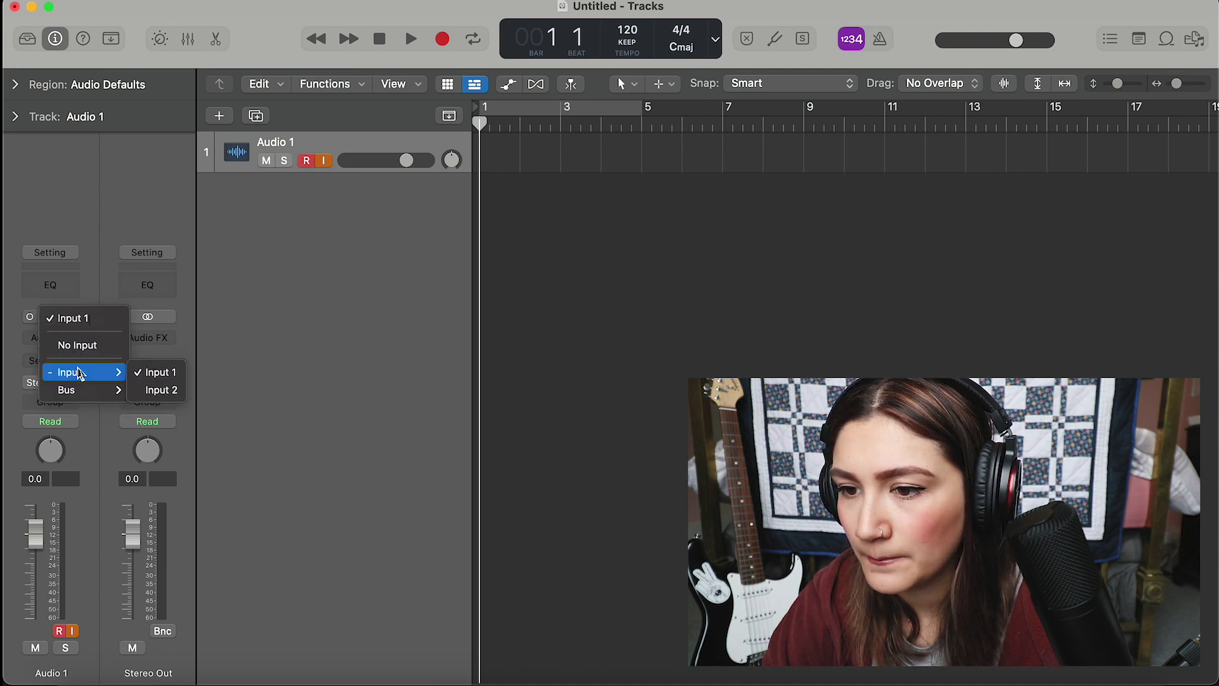
{"action": "left_click", "coordinate": [148, 374]}
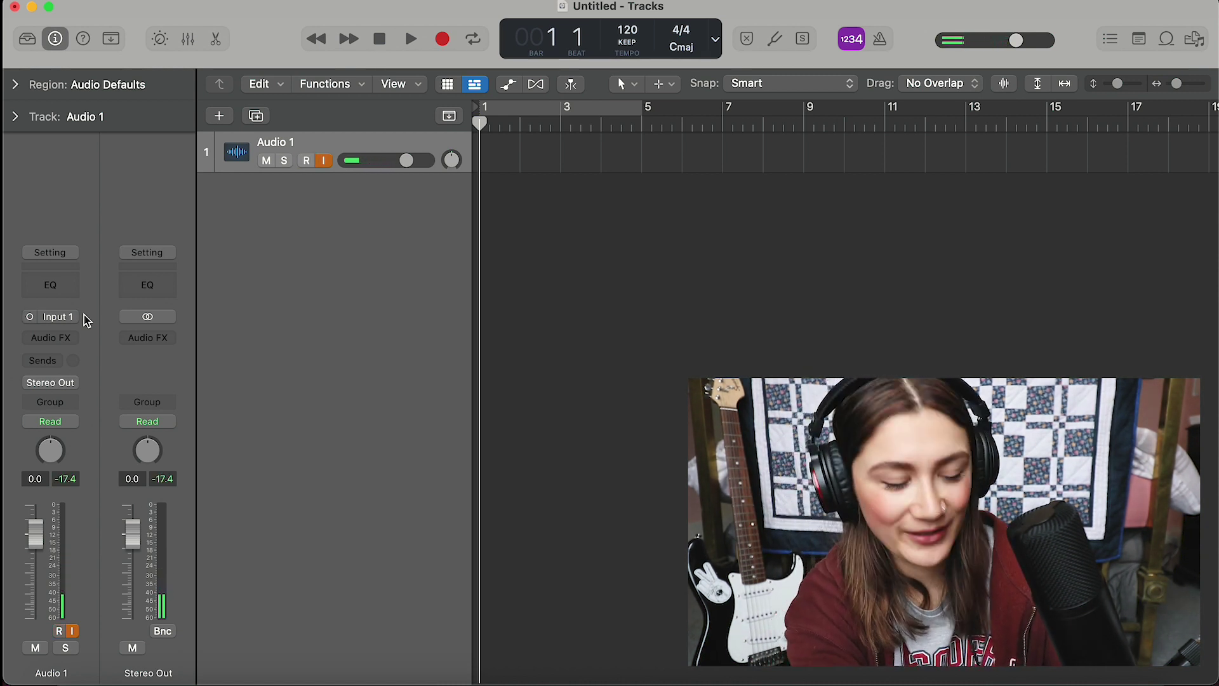
Record a short test take on Audio 1 from bar 1 to about bar 3.
{"action": "key", "text": "super+Right"}
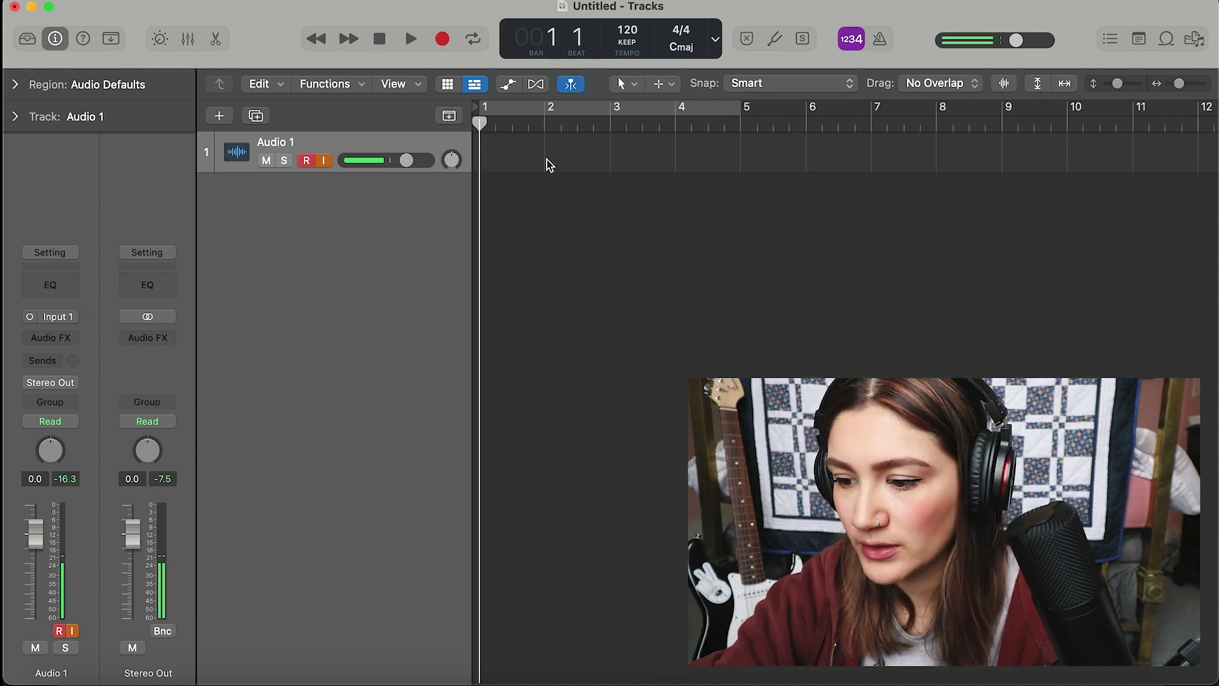
{"action": "key", "text": "r"}
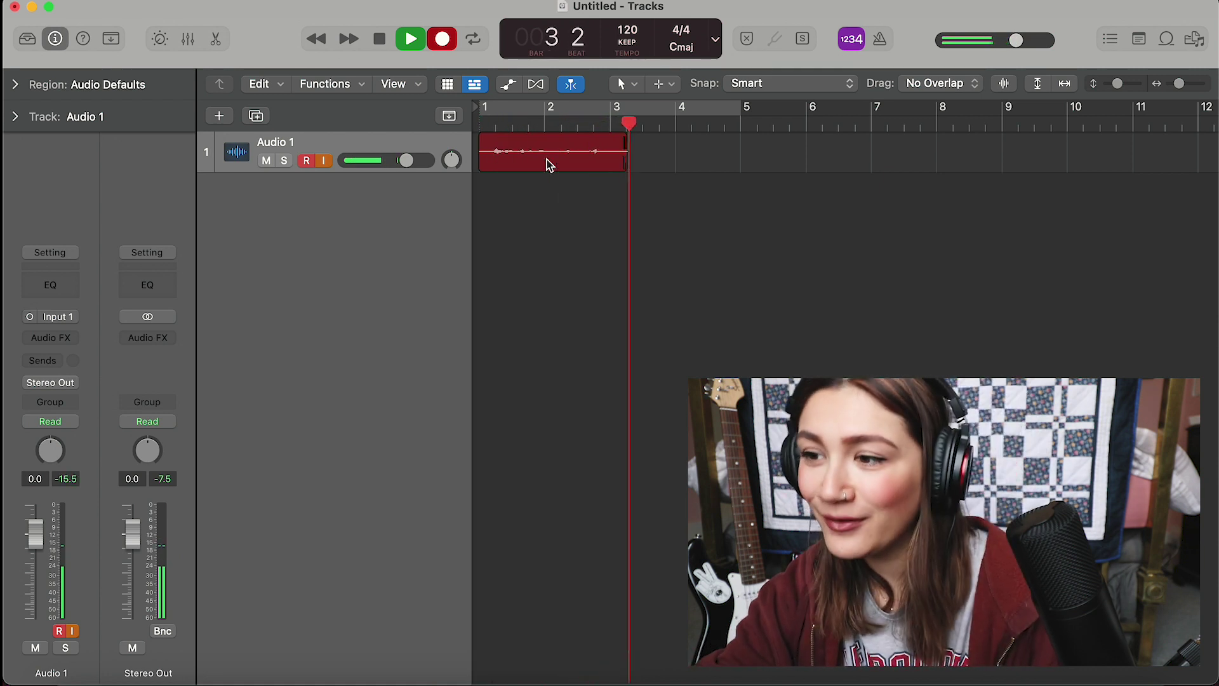
{"action": "key", "text": "space"}
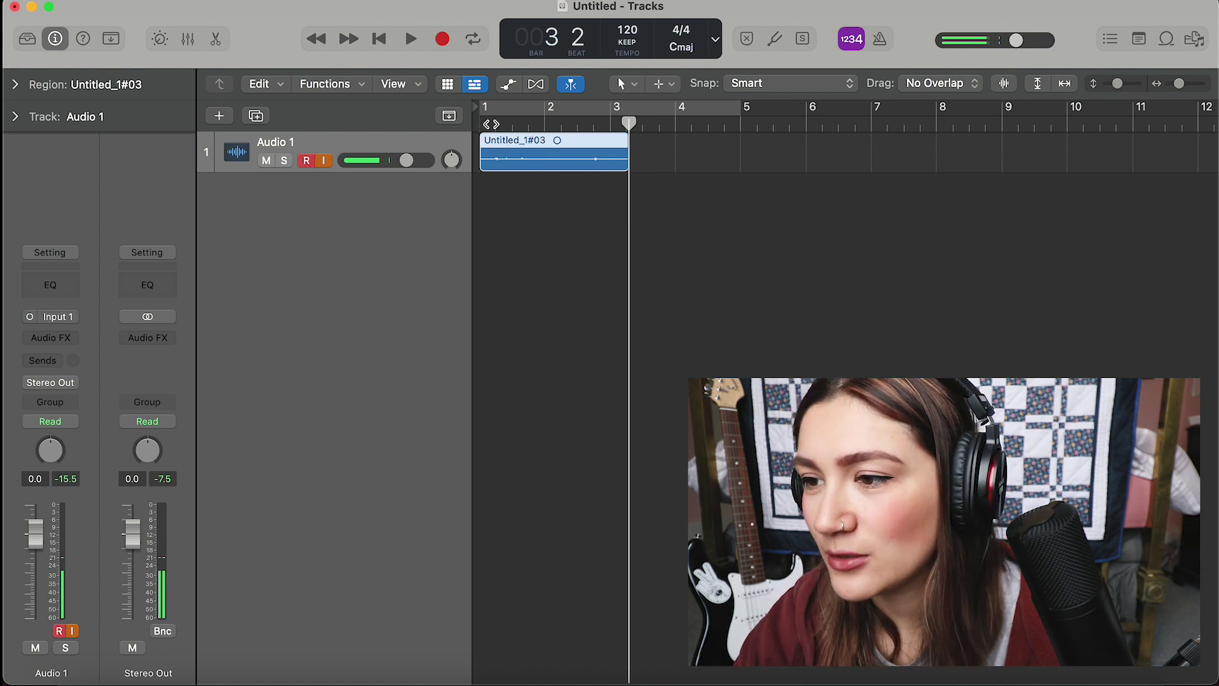
Switch the audio output device to MacBook Pro Speakers and play the test take from the beginning.
{"action": "key", "text": "Return"}
{"action": "key", "text": "super+comma"}
{"action": "left_click", "coordinate": [785, 284]}
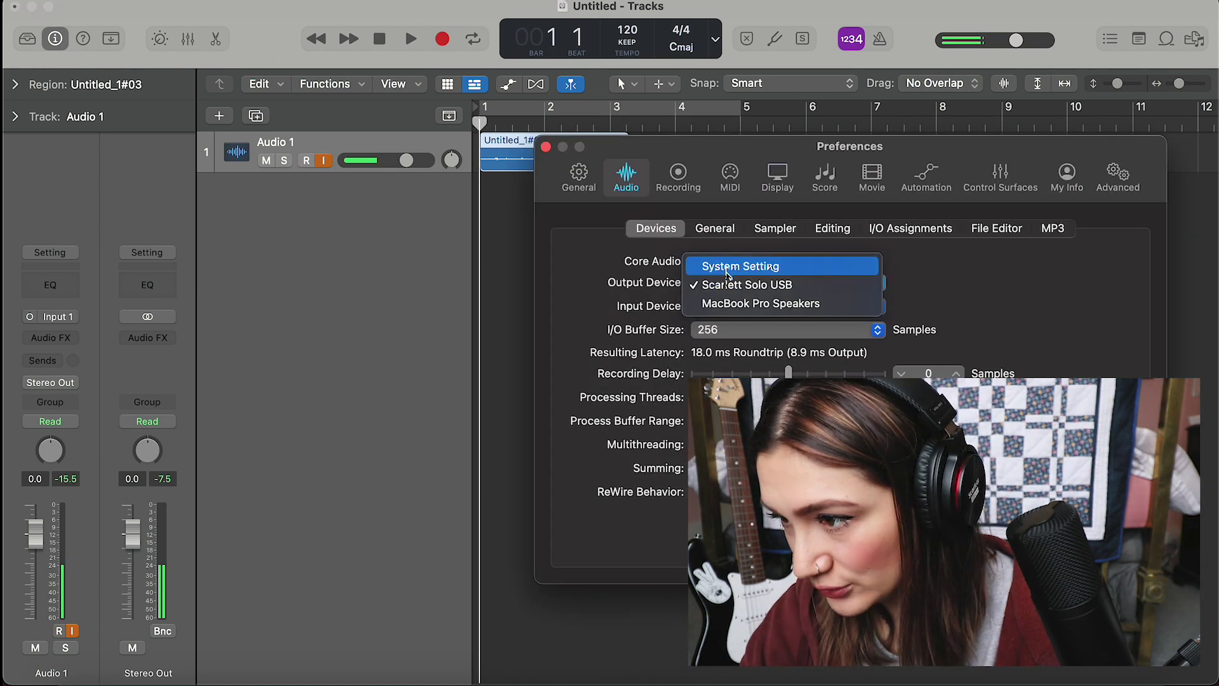
{"action": "left_click", "coordinate": [736, 304]}
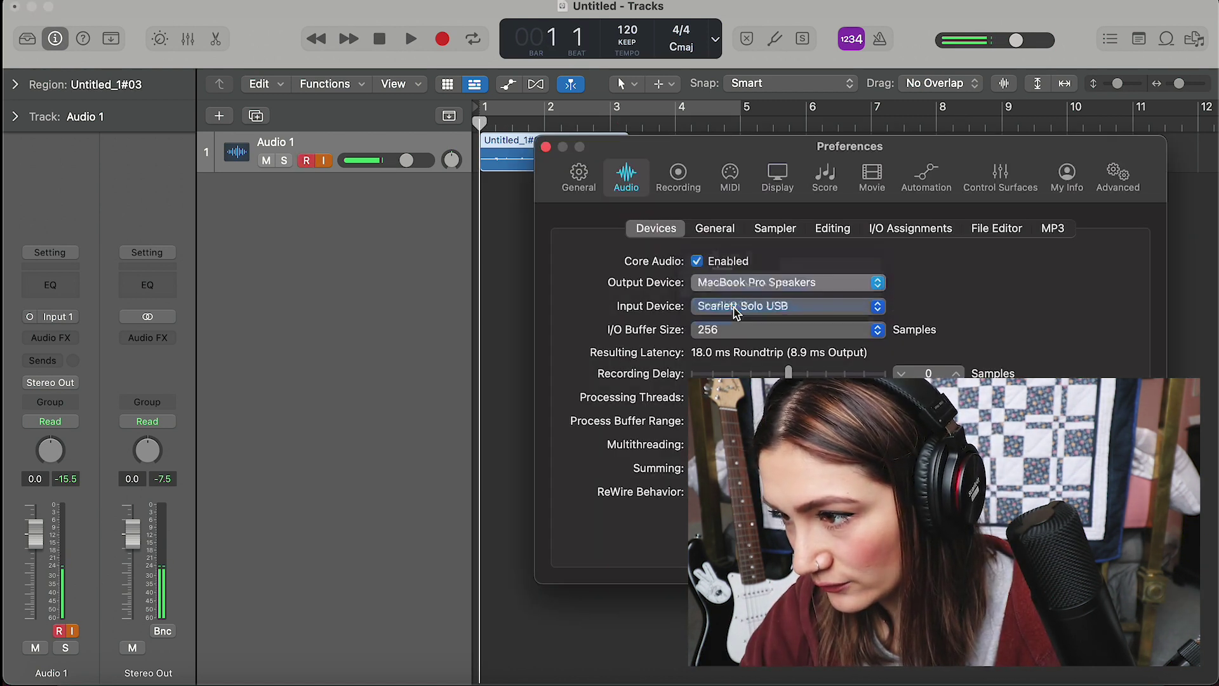
{"action": "left_click", "coordinate": [503, 208]}
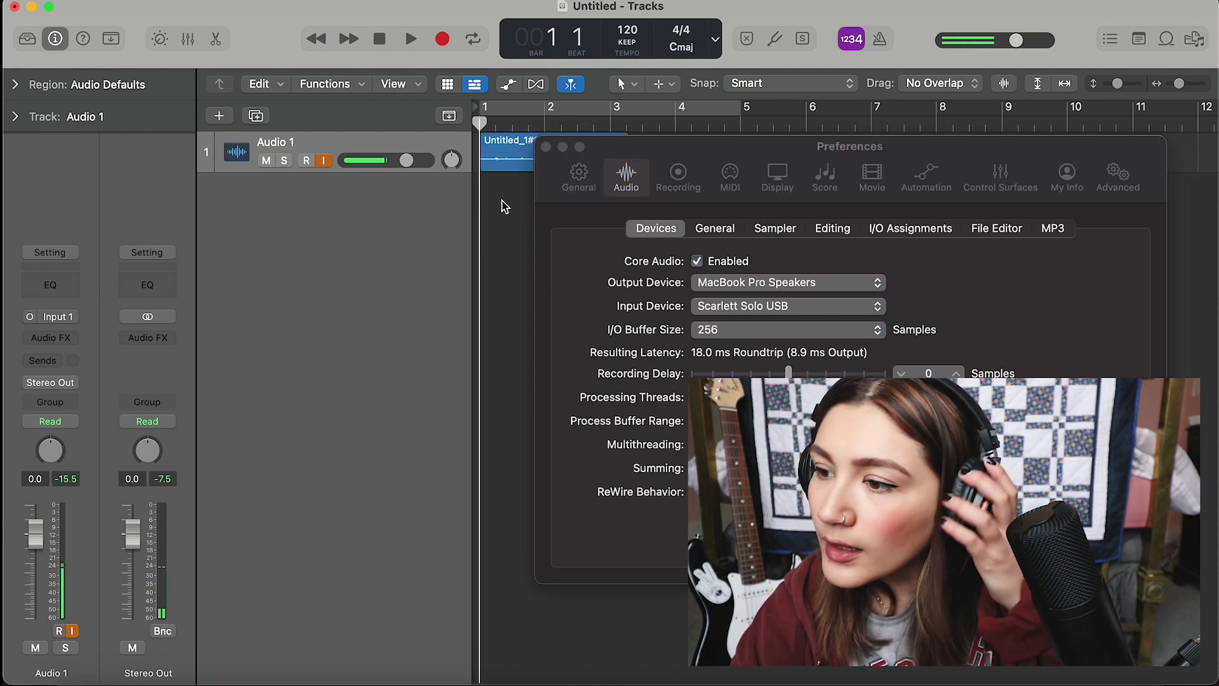
{"action": "key", "text": "space"}
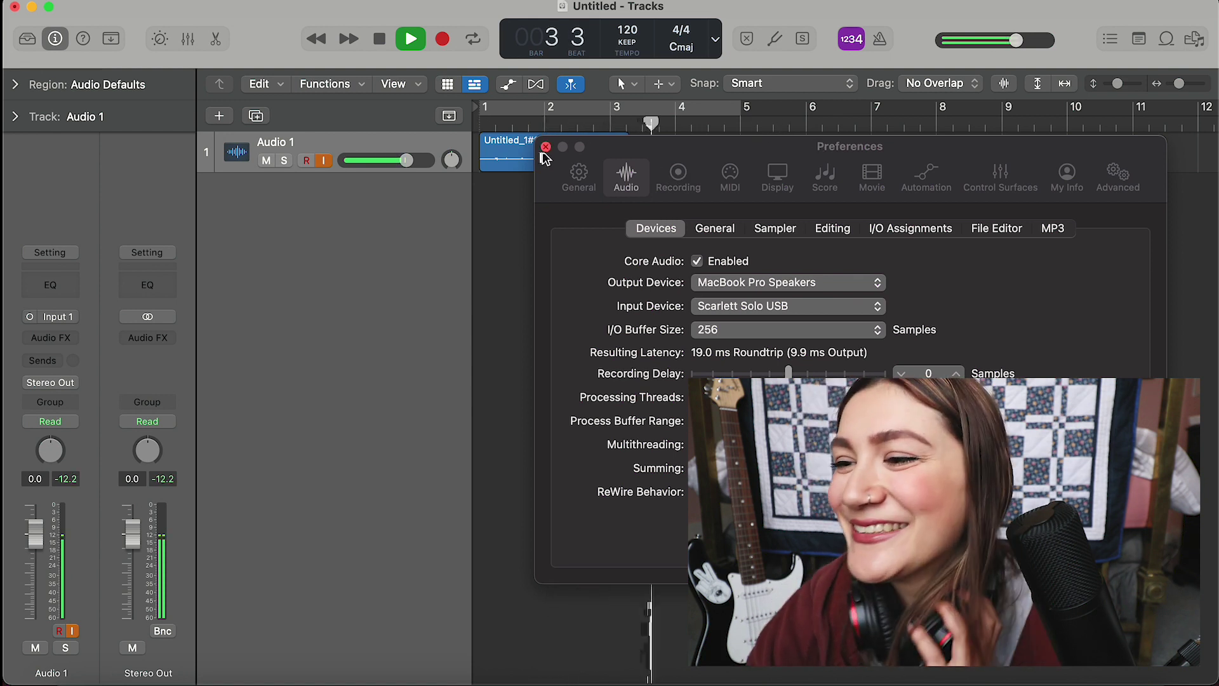
Set the audio output device back to Scarlett Solo USB and close the preferences.
{"action": "left_click", "coordinate": [717, 282]}
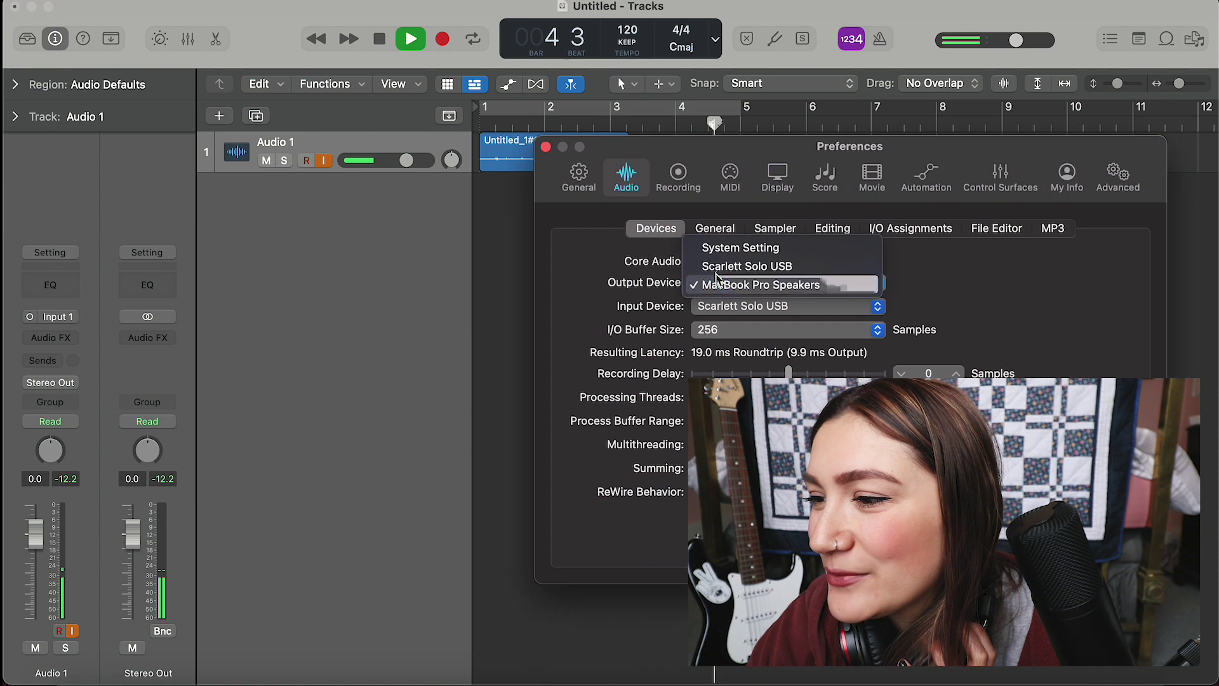
{"action": "left_click", "coordinate": [724, 266]}
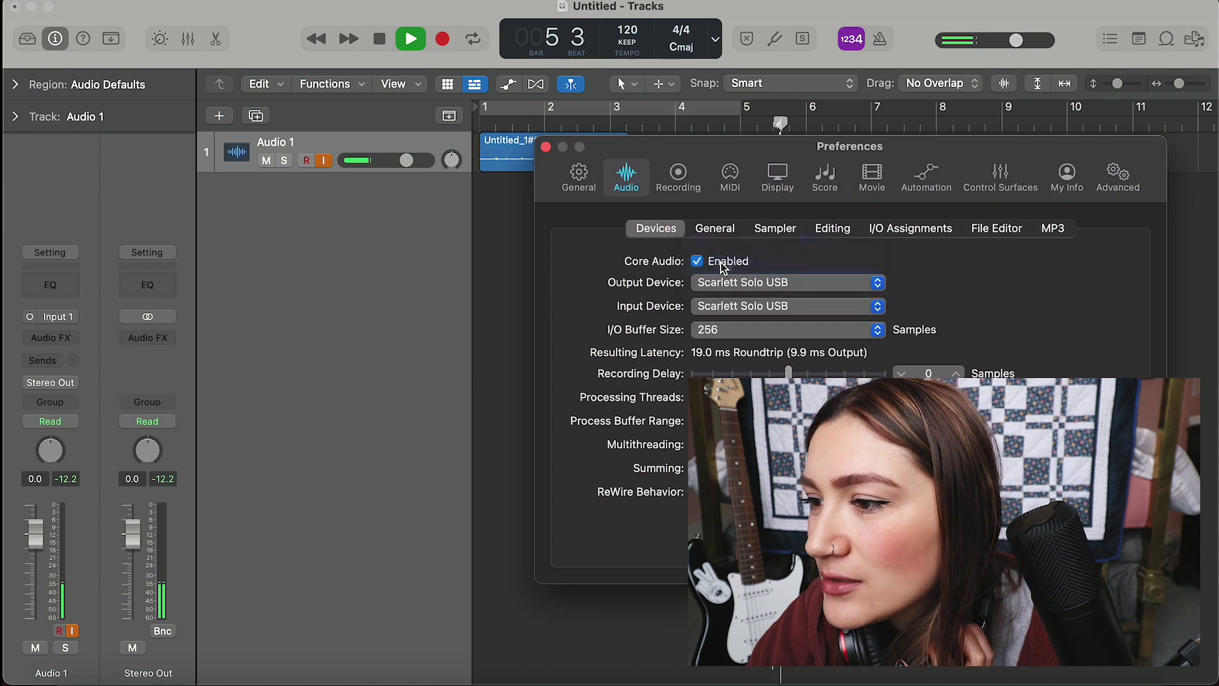
{"action": "left_click", "coordinate": [546, 147]}
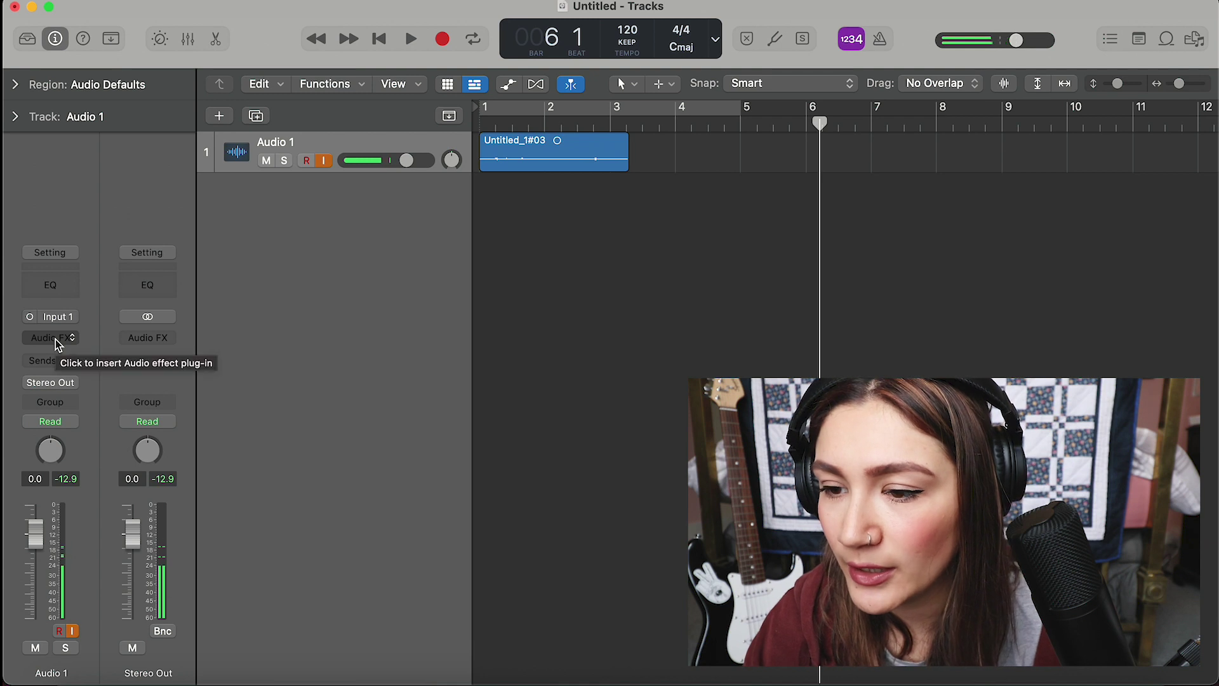
Insert a Channel EQ on Audio 1, look through the available effect plug-ins and close the EQ window.
{"action": "left_click", "coordinate": [50, 289]}
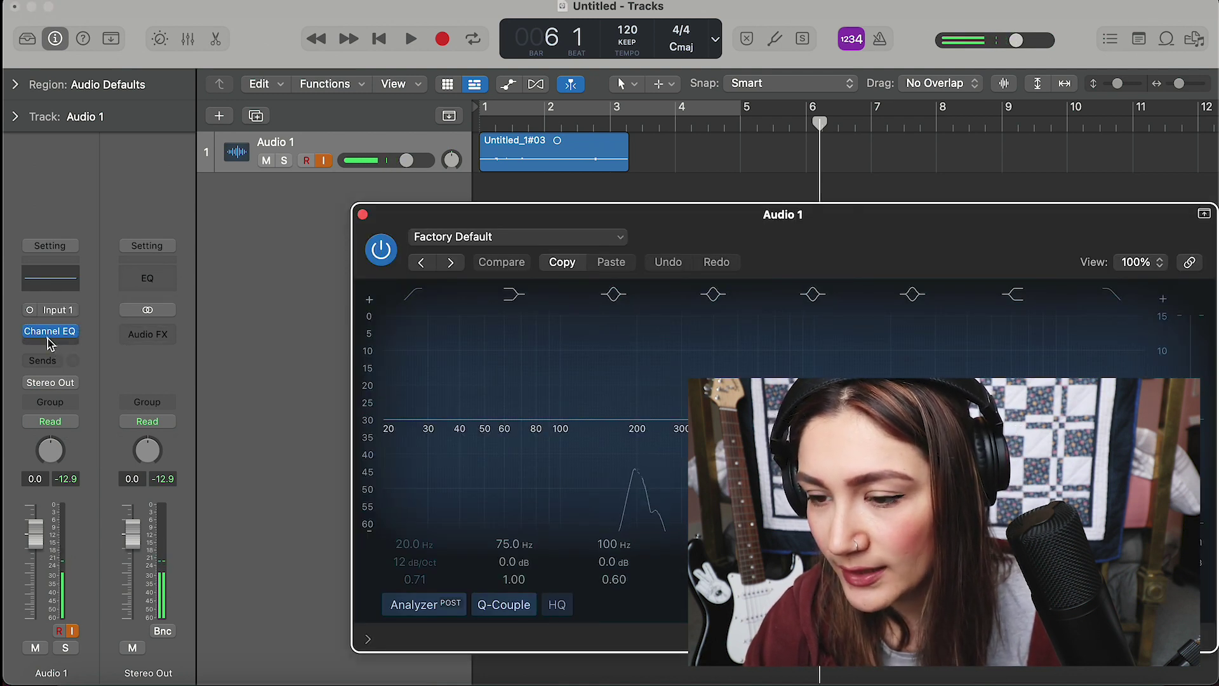
{"action": "left_click", "coordinate": [50, 340]}
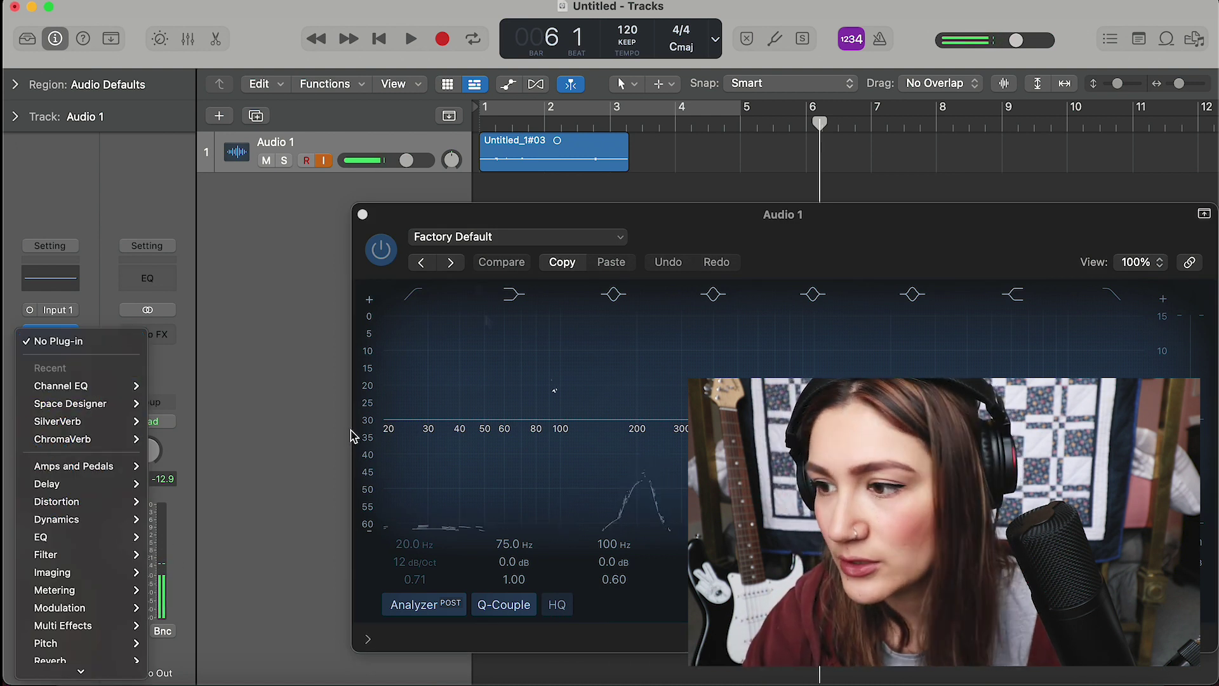
{"action": "left_click", "coordinate": [363, 215]}
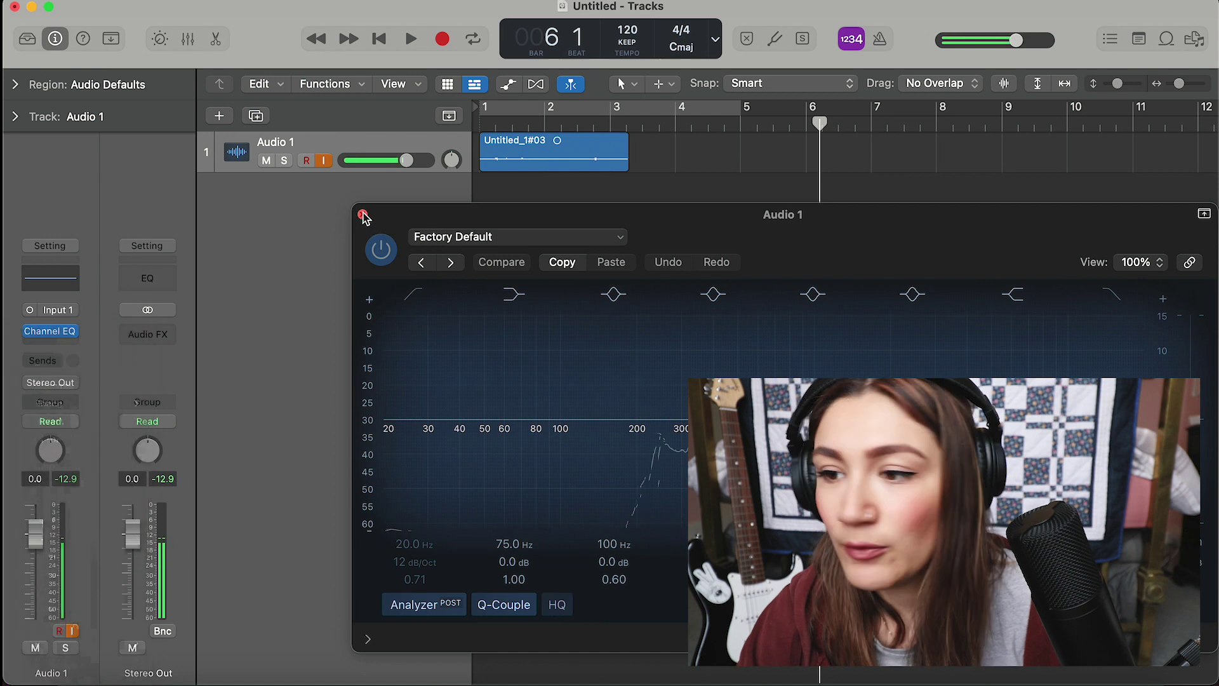
{"action": "left_click", "coordinate": [363, 215]}
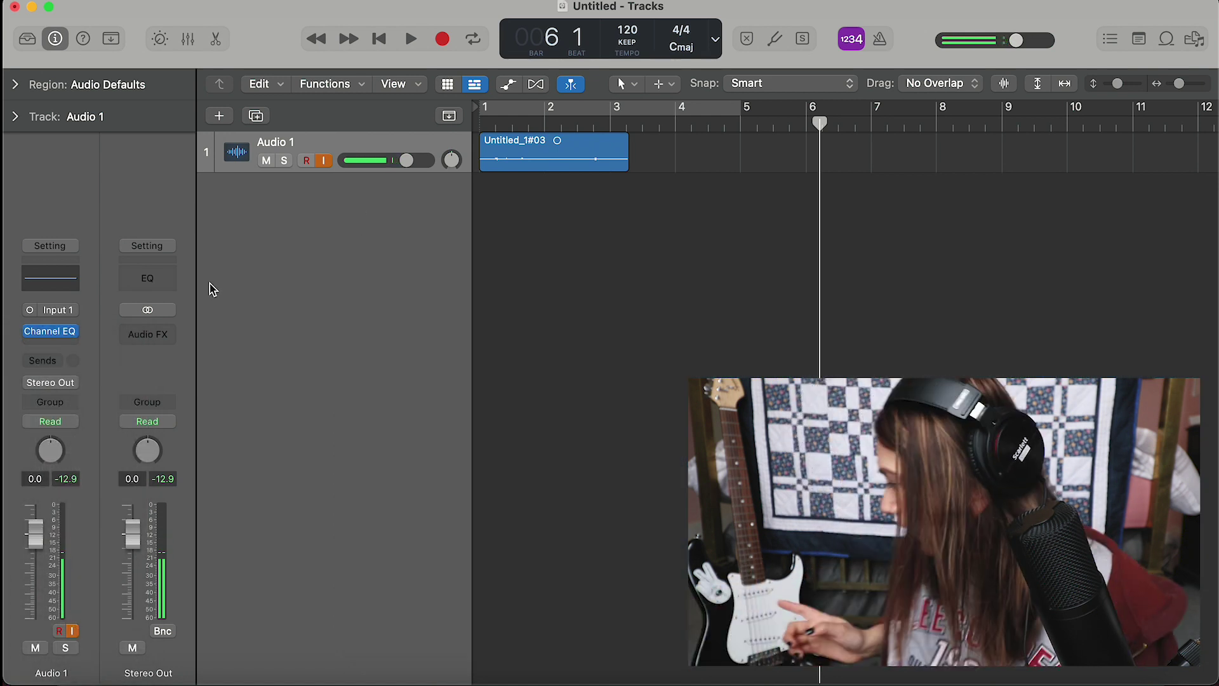
Create one Guitar or Bass track using Input 2 with output 1 + 2 and input monitoring enabled.
{"action": "left_click", "coordinate": [218, 116]}
{"action": "left_click", "coordinate": [381, 309]}
{"action": "left_click", "coordinate": [384, 329]}
{"action": "left_click", "coordinate": [634, 216]}
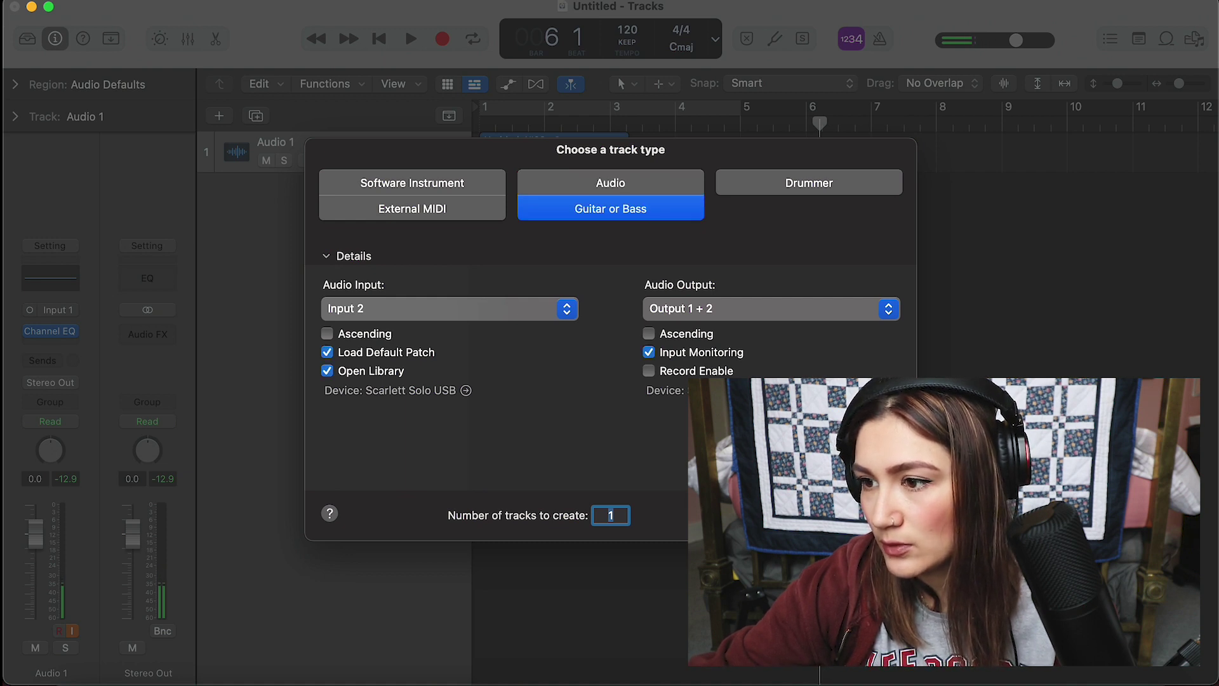
{"action": "key", "text": "Return"}
Turn input monitoring on for Audio 1 and off for Guitar 1, with both tracks record-enabled.
{"action": "left_click", "coordinate": [546, 254]}
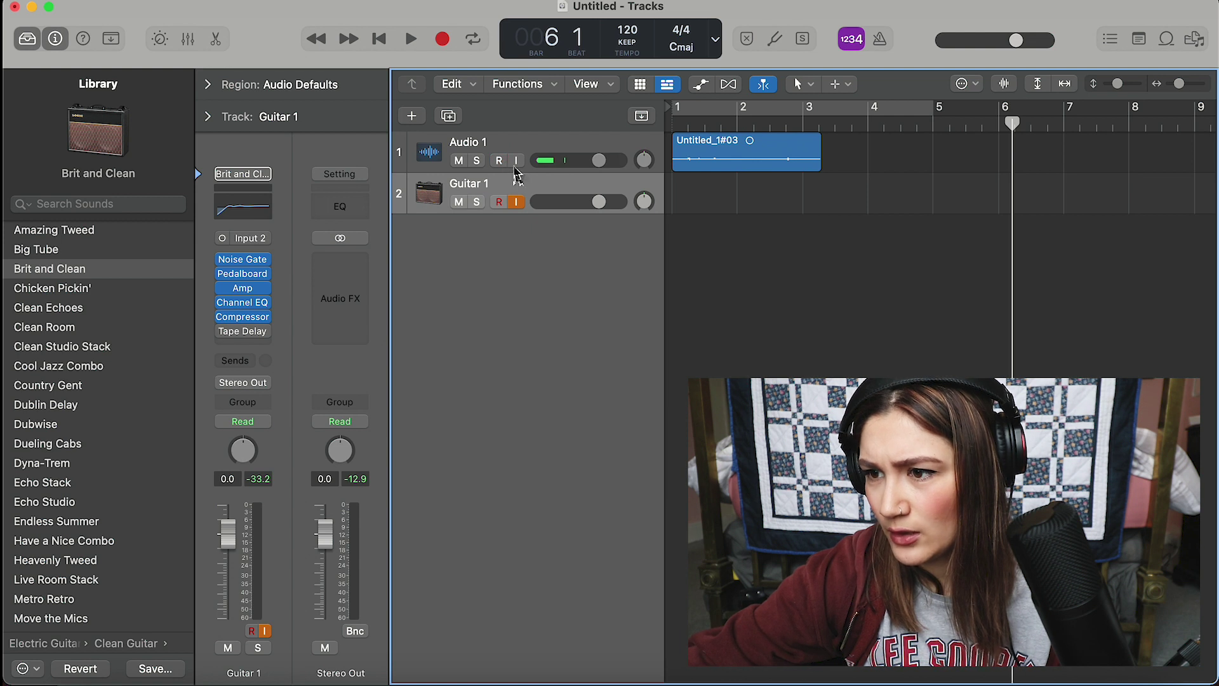
{"action": "left_click_drag", "start_coordinate": [517, 166], "coordinate": [521, 199]}
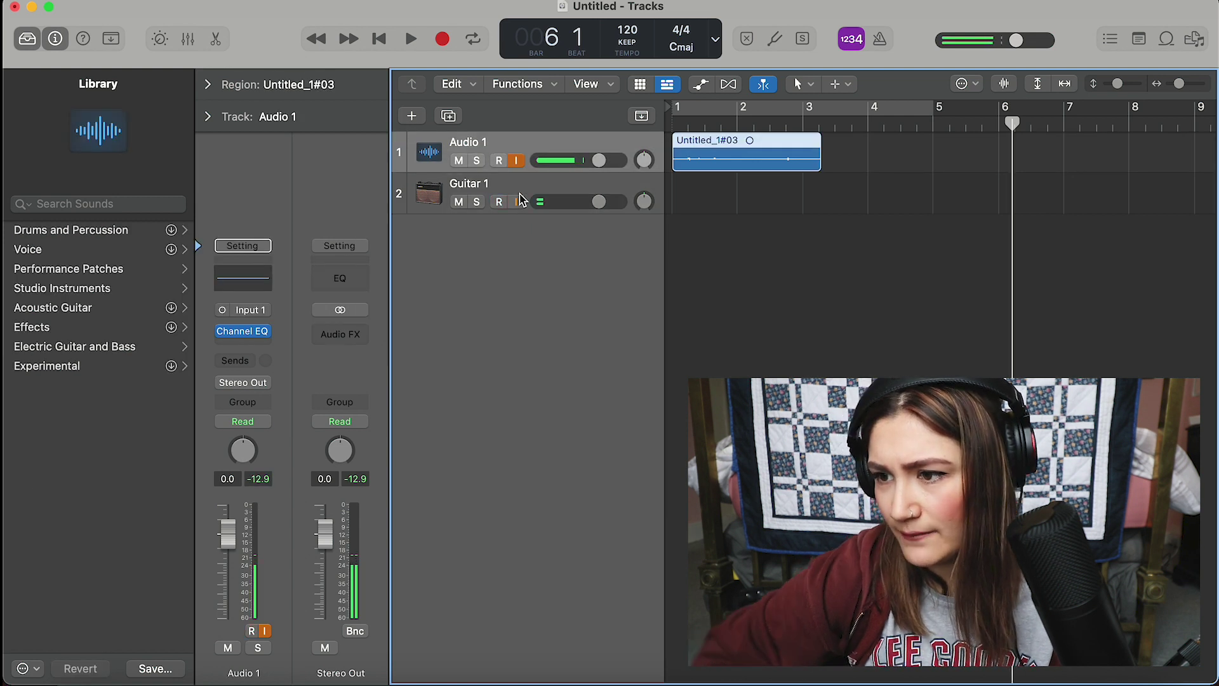
{"action": "left_click", "coordinate": [518, 202]}
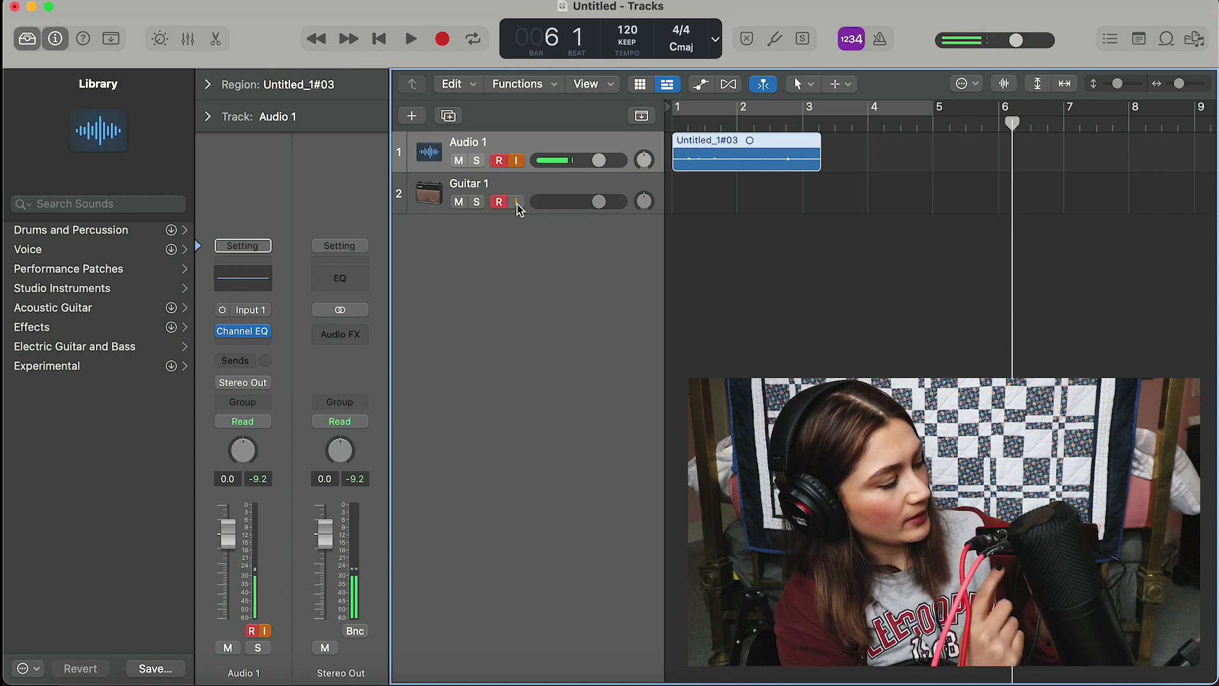
Undo the test take and record Audio 1 and Guitar 1 simultaneously from bar 1 to about bar 11.
{"action": "key", "text": "super+z"}
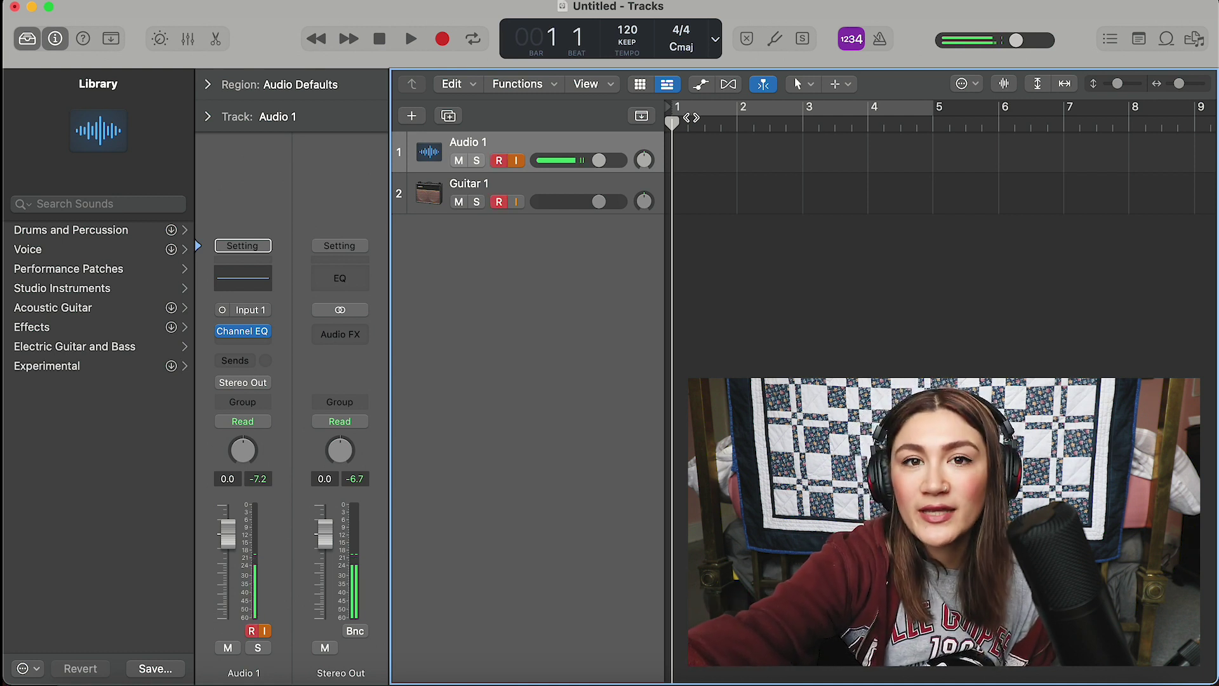
{"action": "key", "text": "r"}
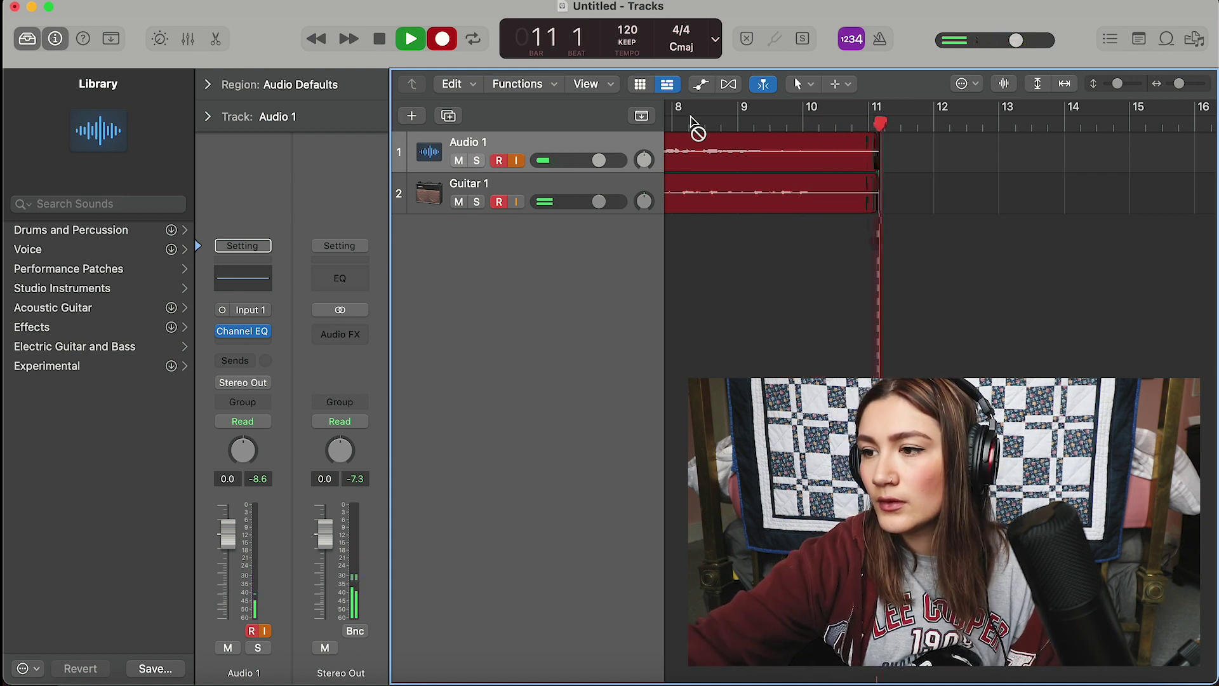
{"action": "key", "text": "space"}
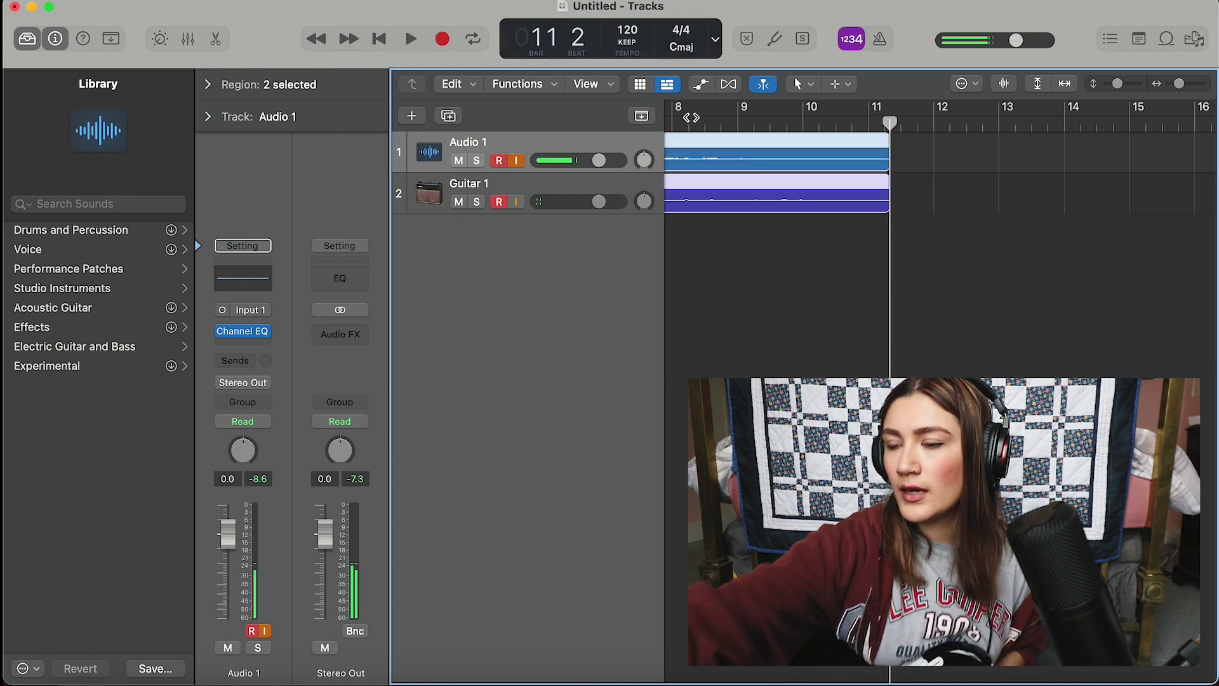
Set the audio output device to MacBook Pro Speakers and close the preferences.
{"action": "scroll", "coordinate": [913, 167], "scroll_direction": "down", "scroll_amount": 5}
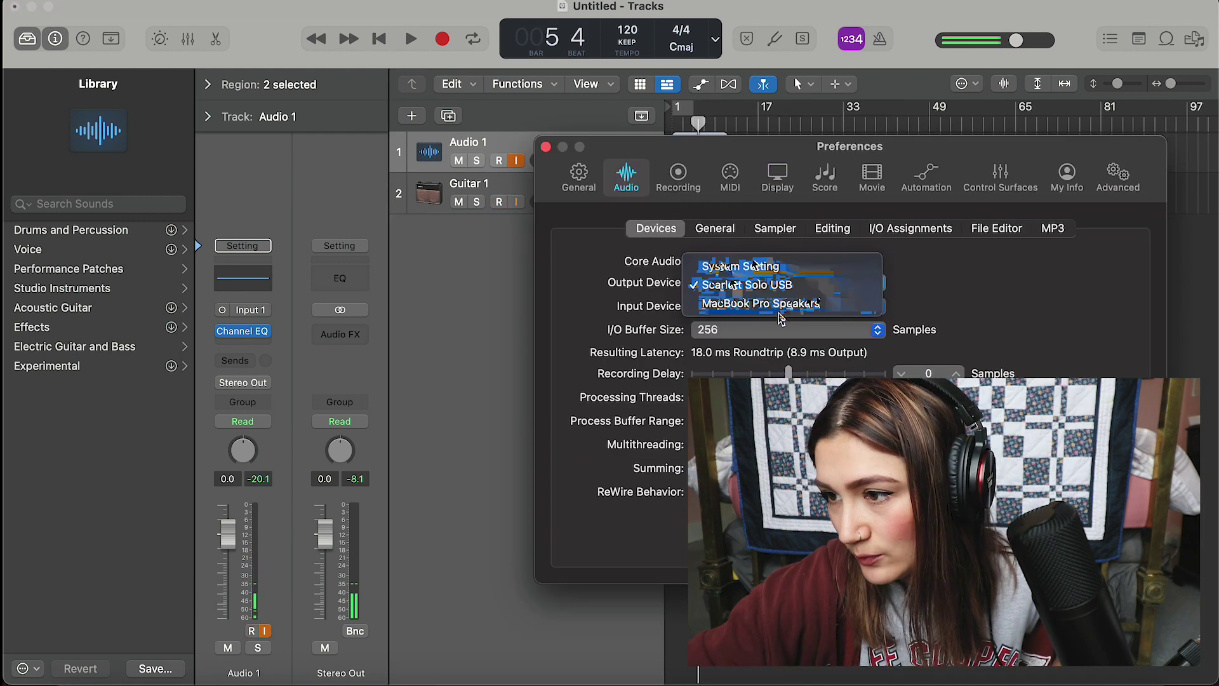
{"action": "left_click", "coordinate": [786, 304]}
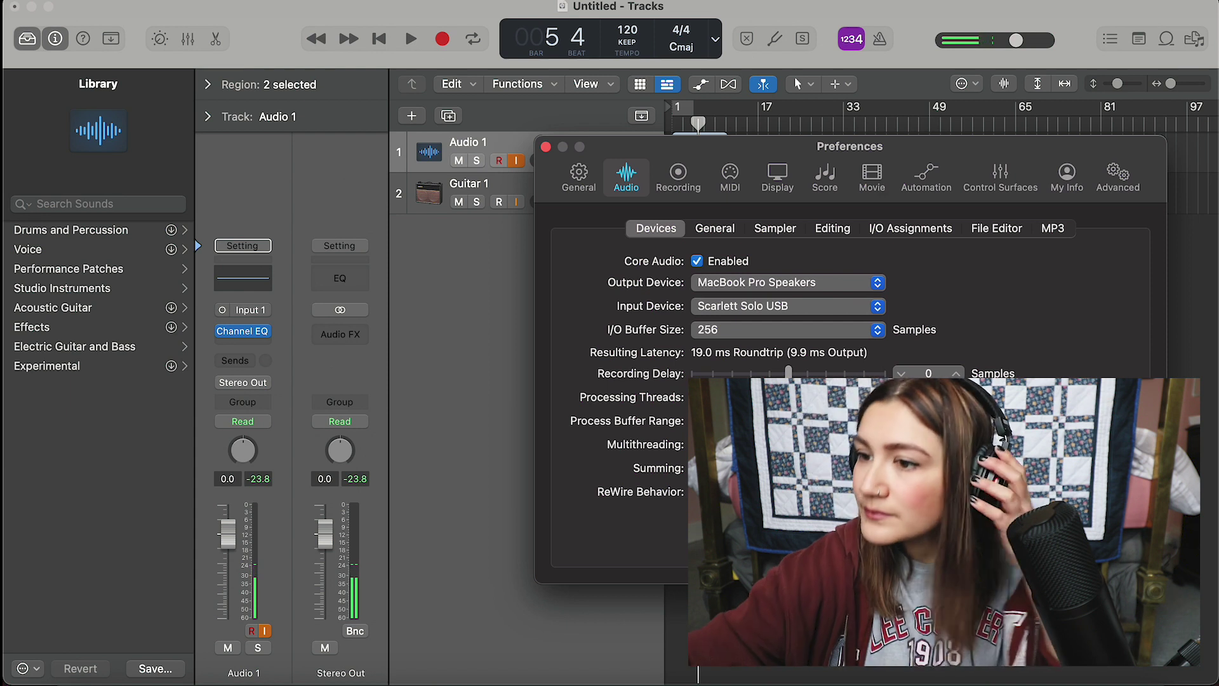
{"action": "left_click", "coordinate": [506, 422]}
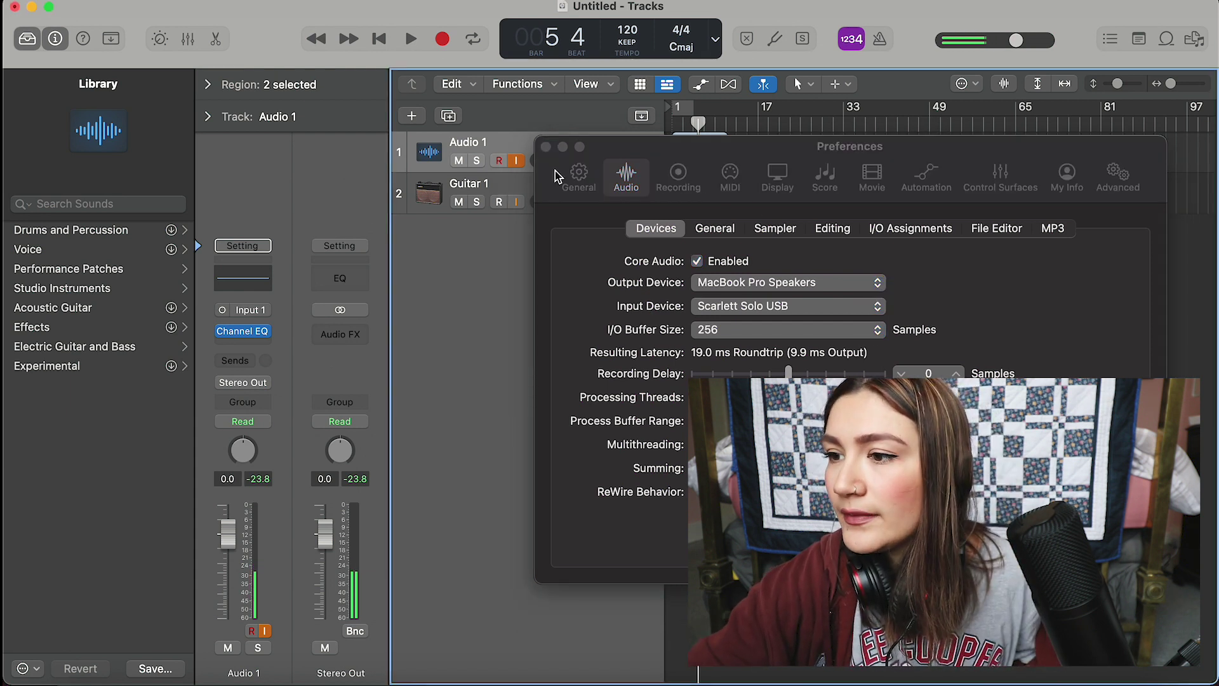
{"action": "left_click", "coordinate": [546, 147]}
Play both recordings from the beginning and add a broad, gentle midrange boost in Audio 1's Channel EQ.
{"action": "key", "text": "Return"}
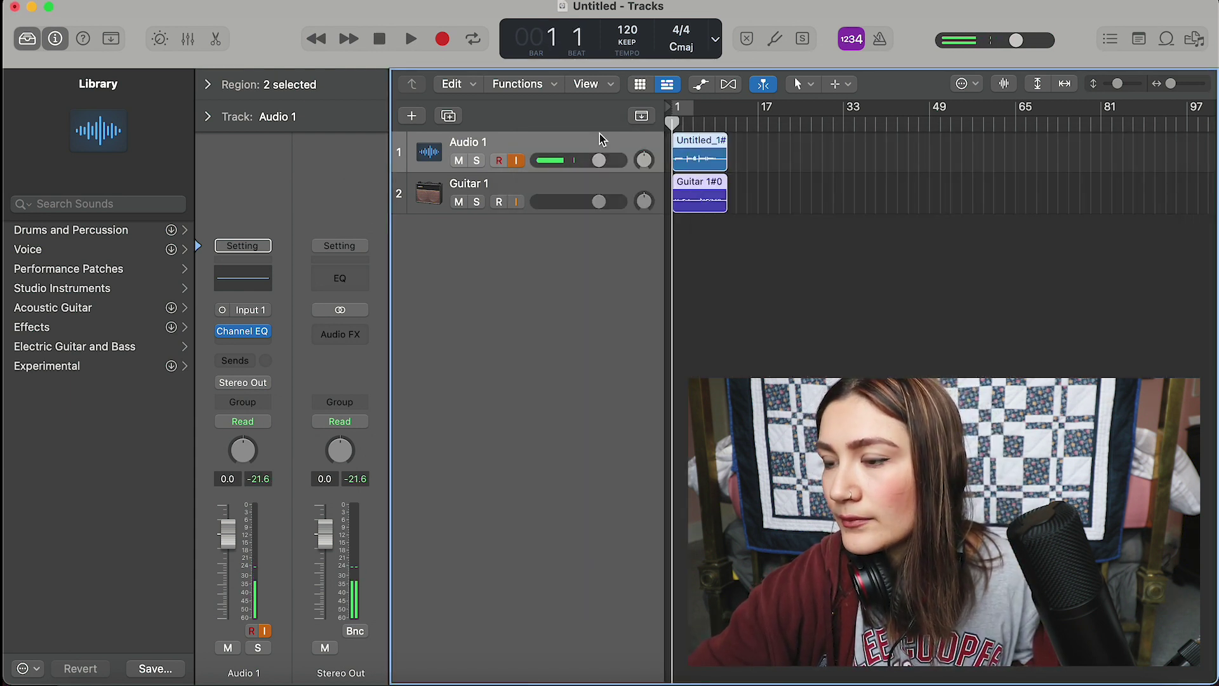
{"action": "key", "text": "space"}
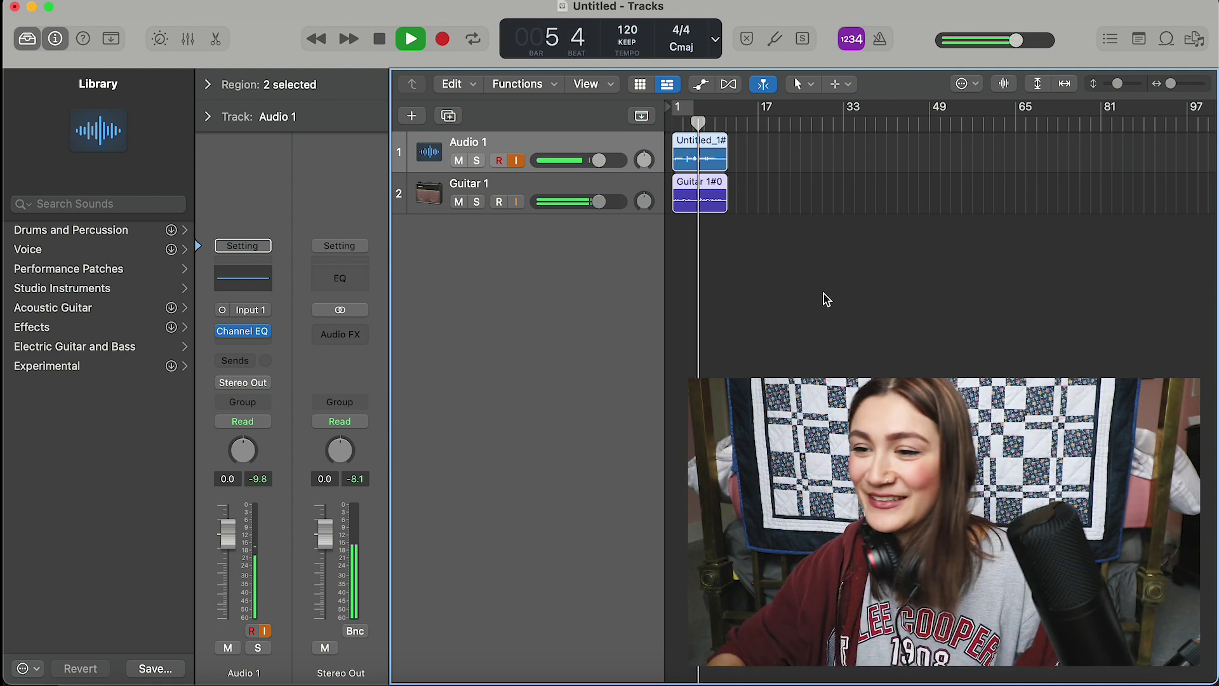
{"action": "left_click", "coordinate": [247, 287]}
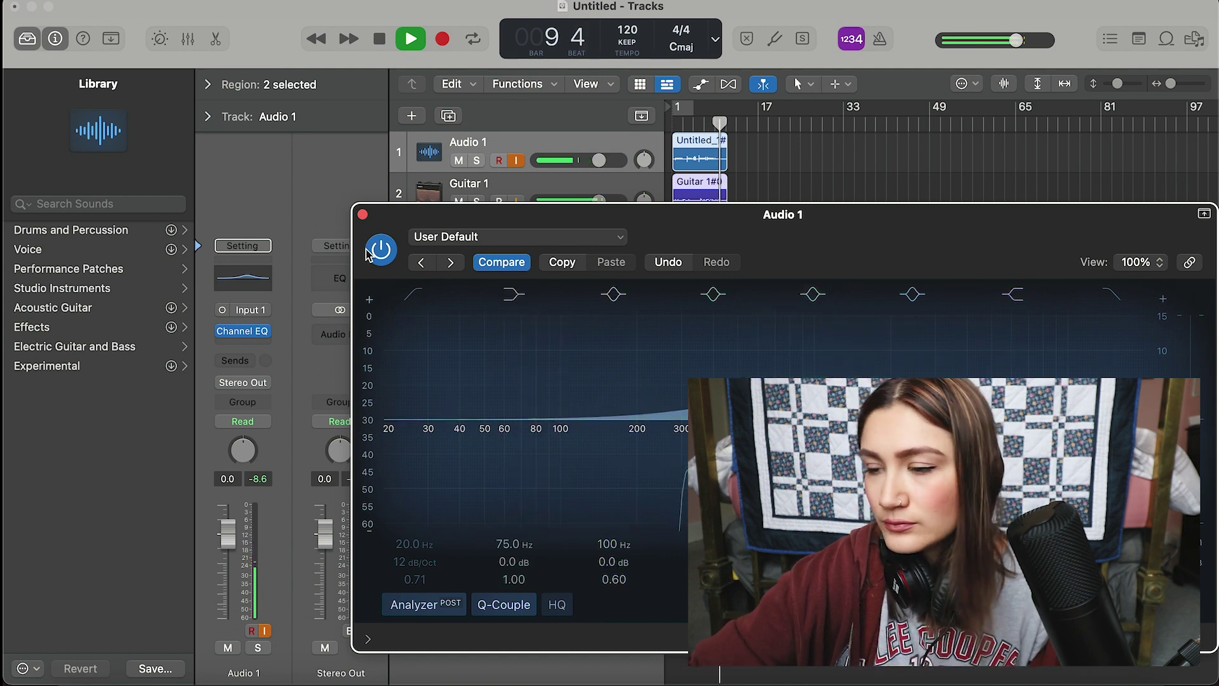
{"action": "left_click", "coordinate": [362, 216]}
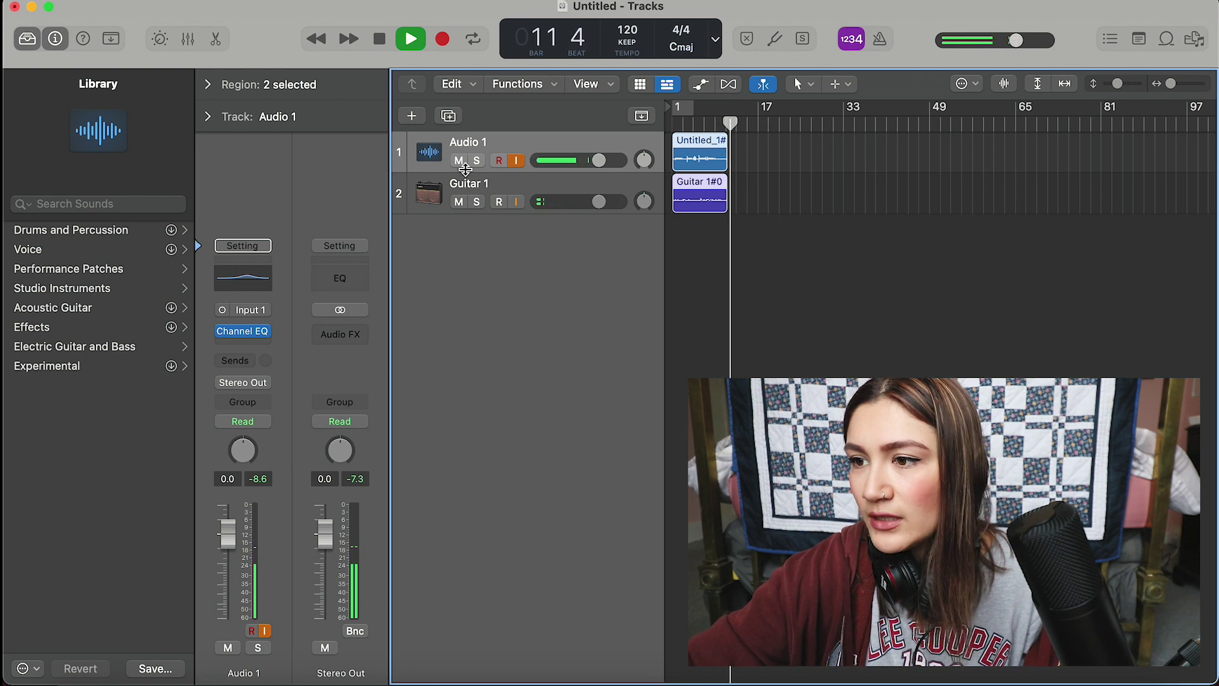